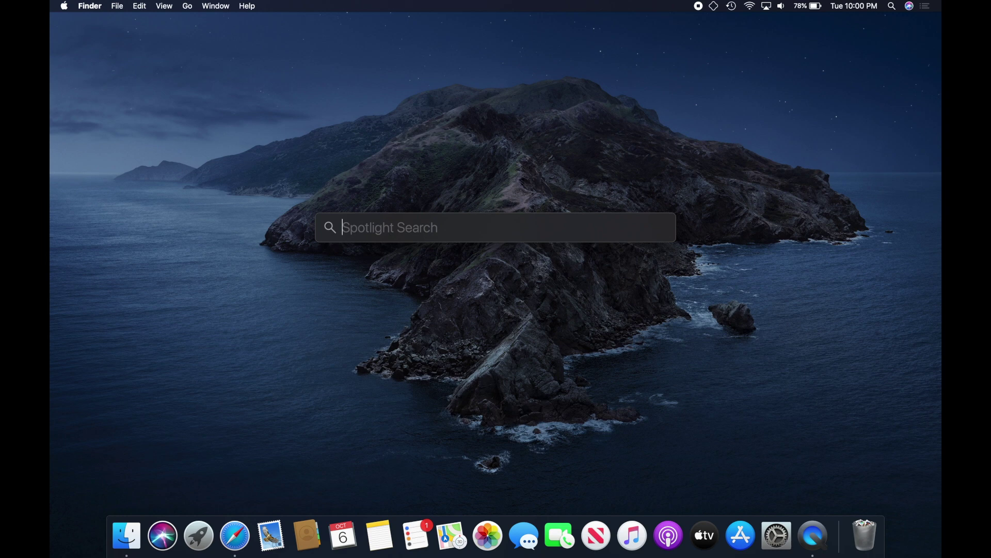
type("termin")
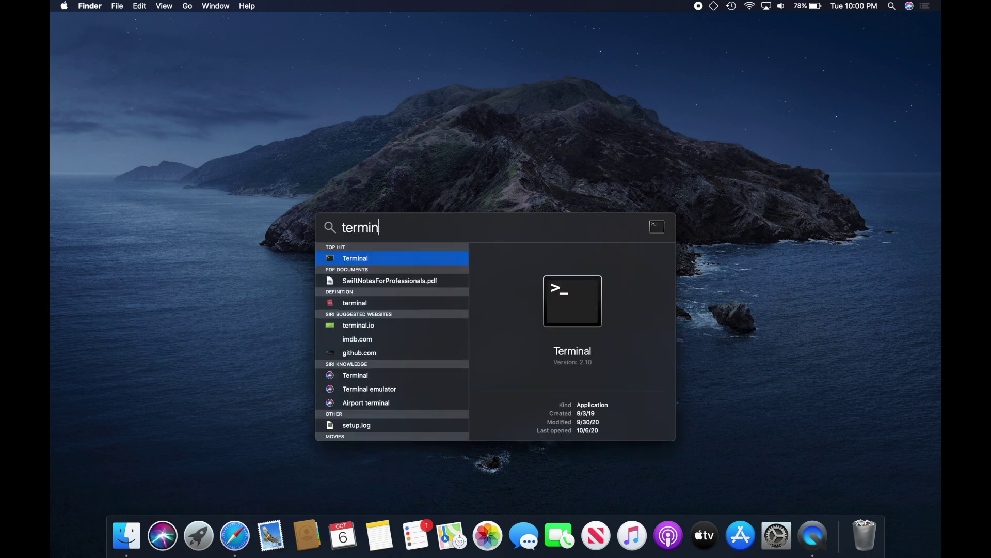
- Open Terminal, clear it, and run java -version, which reports no Java runtime installed
key("Return")
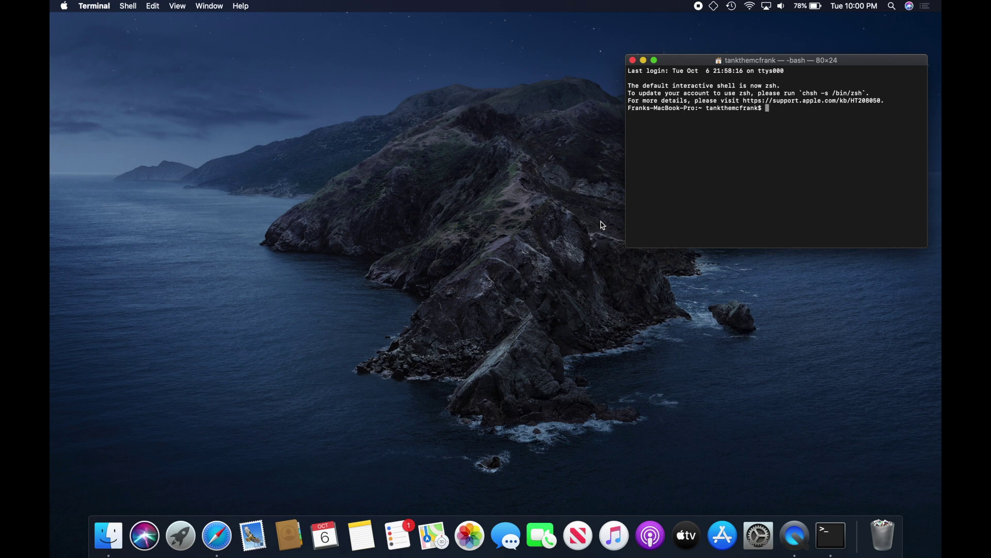
type("clear")
key("Return")
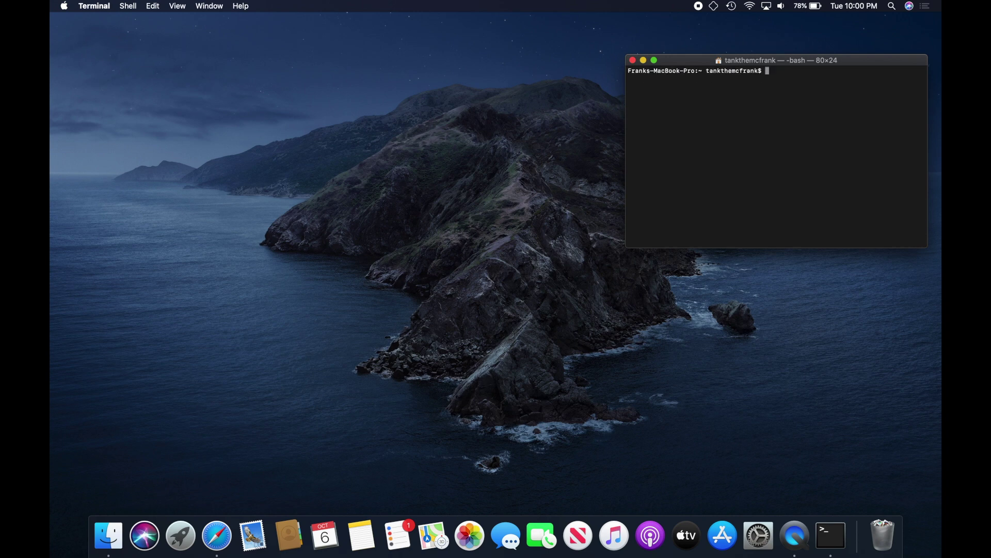
type("java -version")
key("Return")
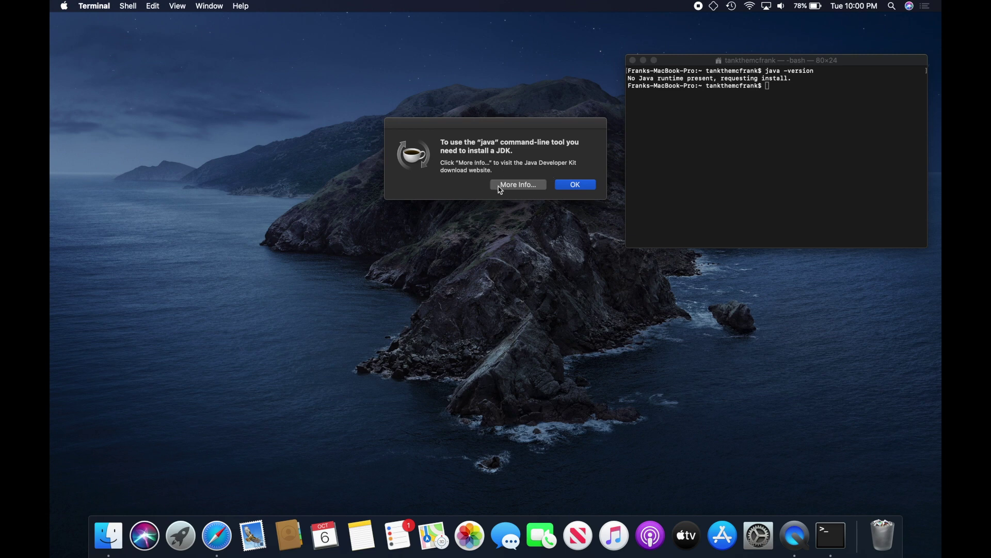
- Go to Oracle's JDK 15 downloads page in a full-screen Safari window
left_click(517, 184)
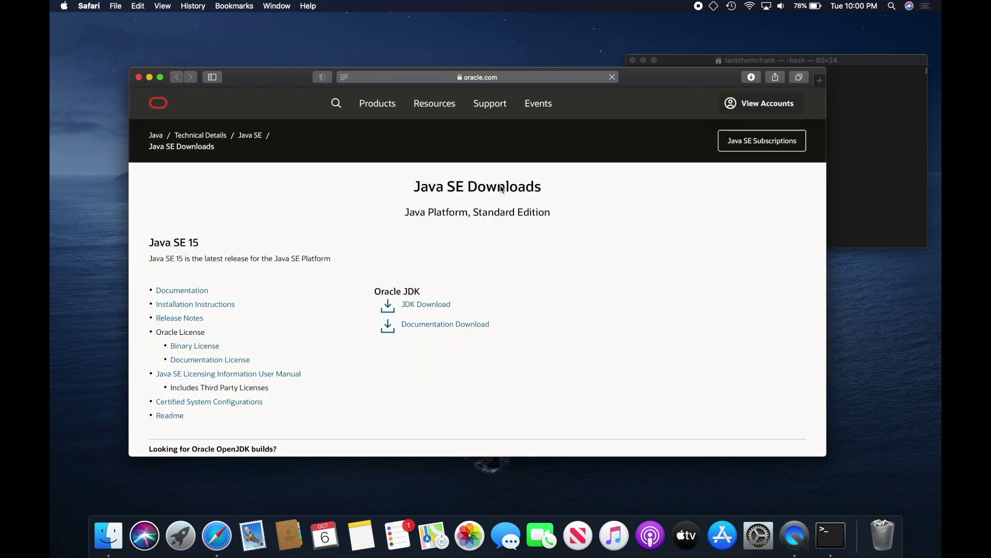
left_click(159, 77)
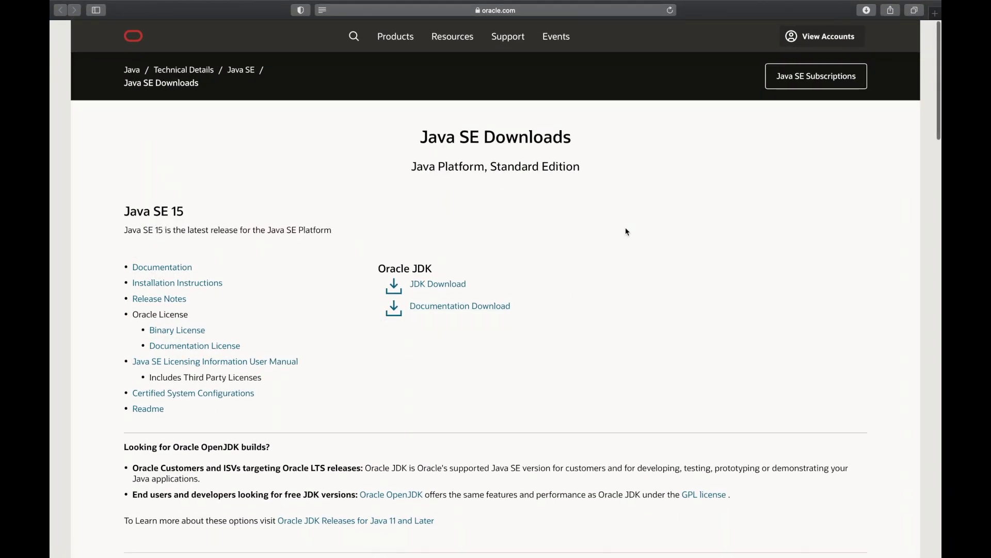
left_click(435, 286)
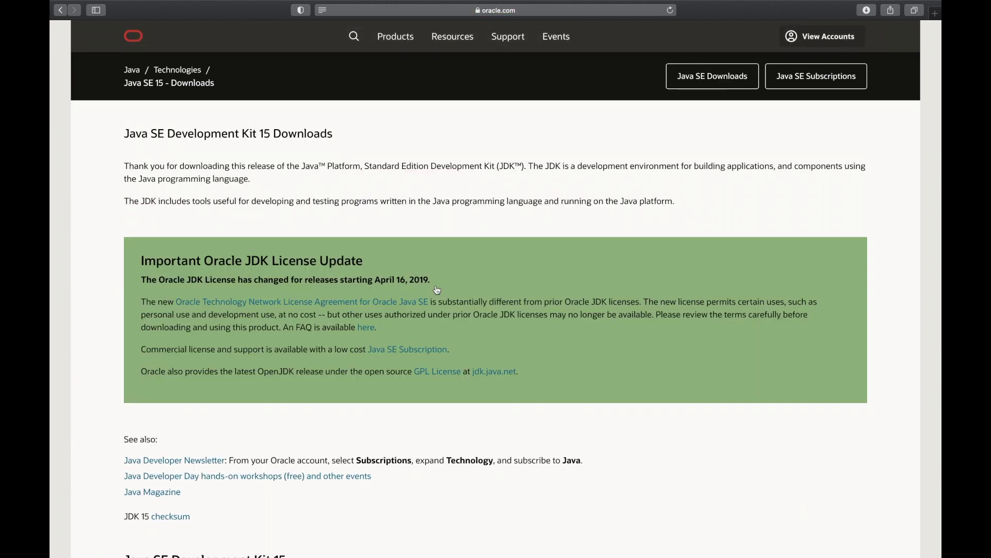
scroll(436, 290, "down", 5)
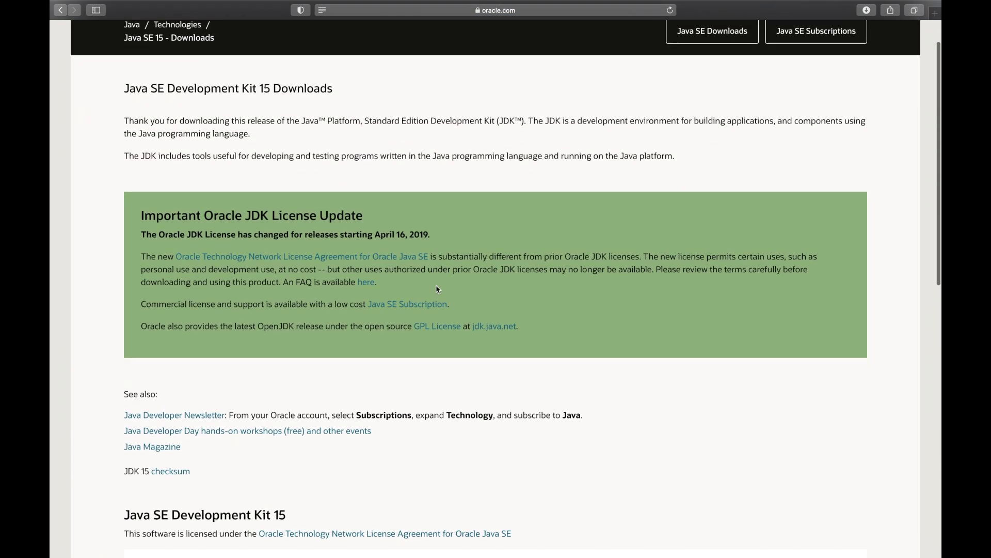
scroll(438, 286, "down", 5)
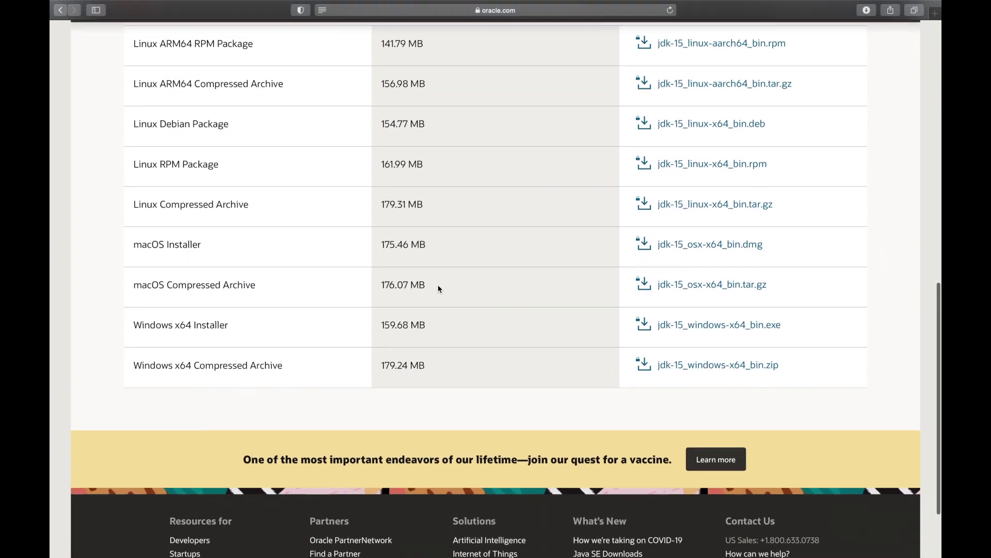
scroll(438, 284, "up", 2)
scroll(438, 288, "down", 1)
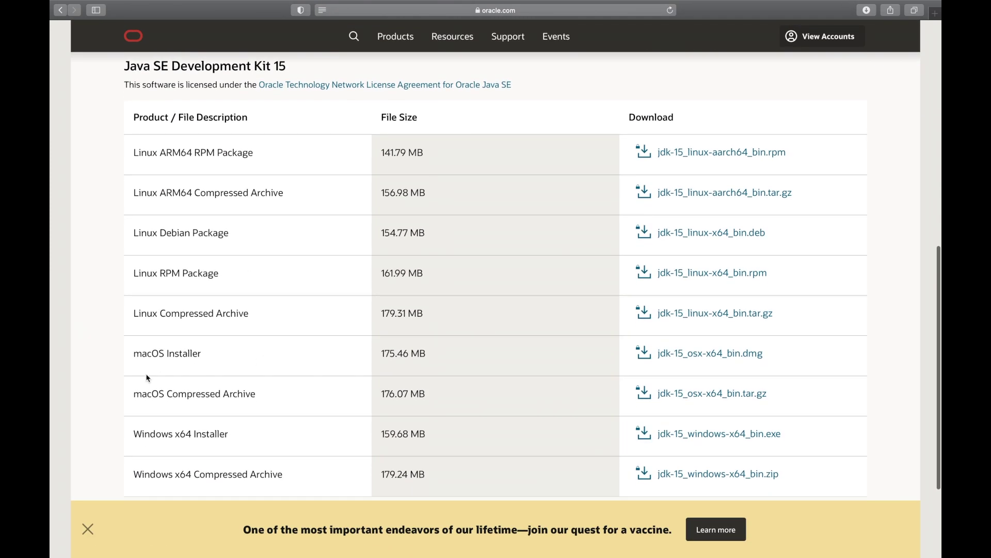
double_click(139, 353)
left_click(250, 344)
left_click_drag(175, 353, 199, 352)
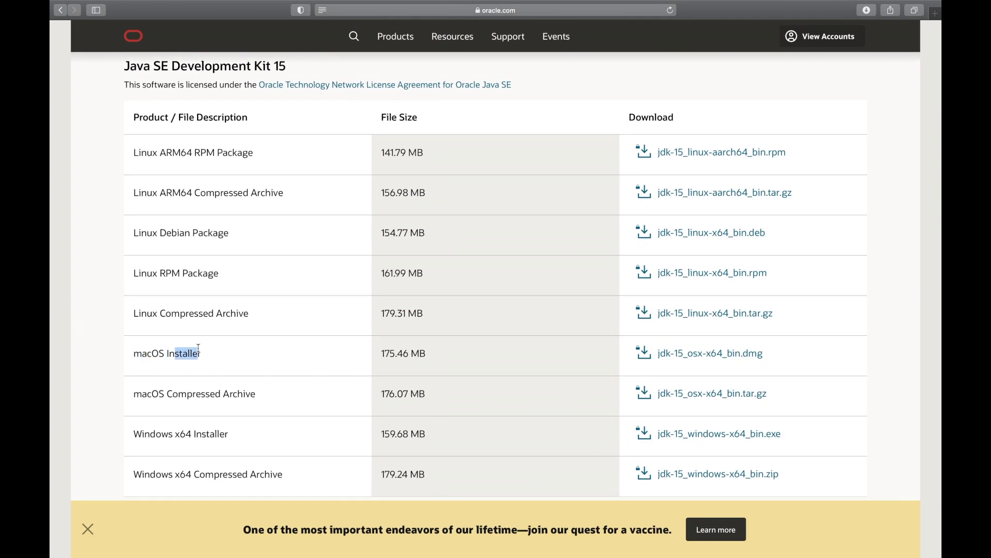
- Accept the license and download jdk-15_osx-x64_bin.dmg
left_click(684, 354)
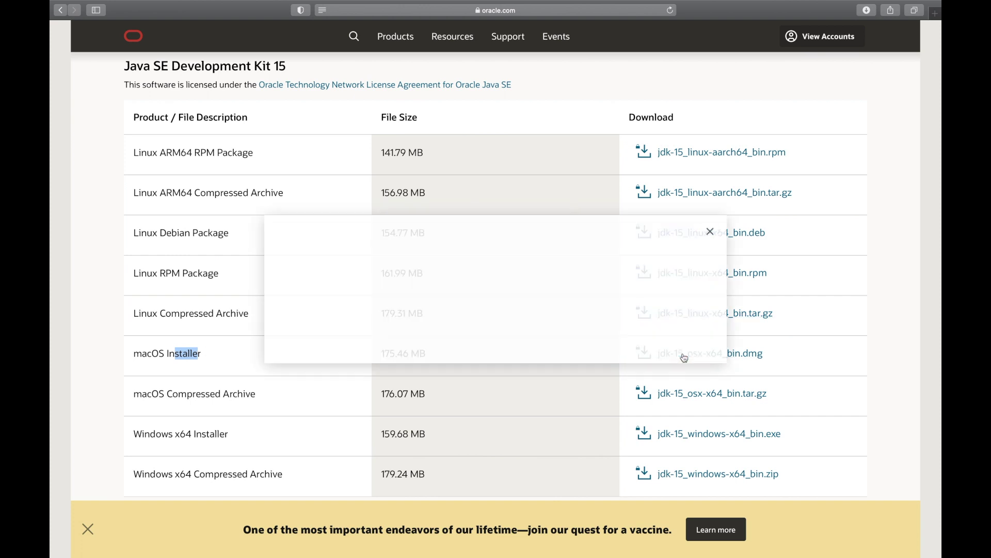
left_click(284, 275)
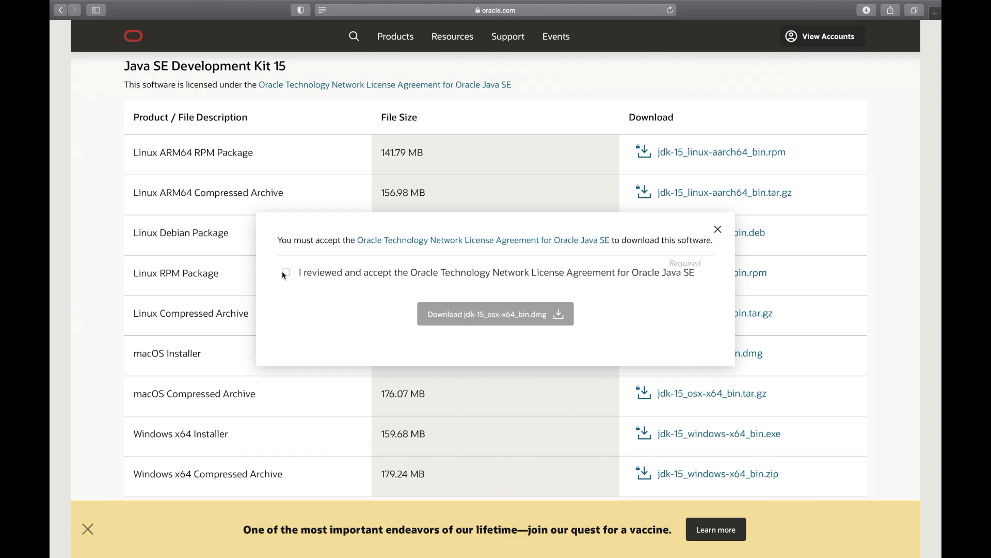
left_click(285, 273)
left_click(481, 316)
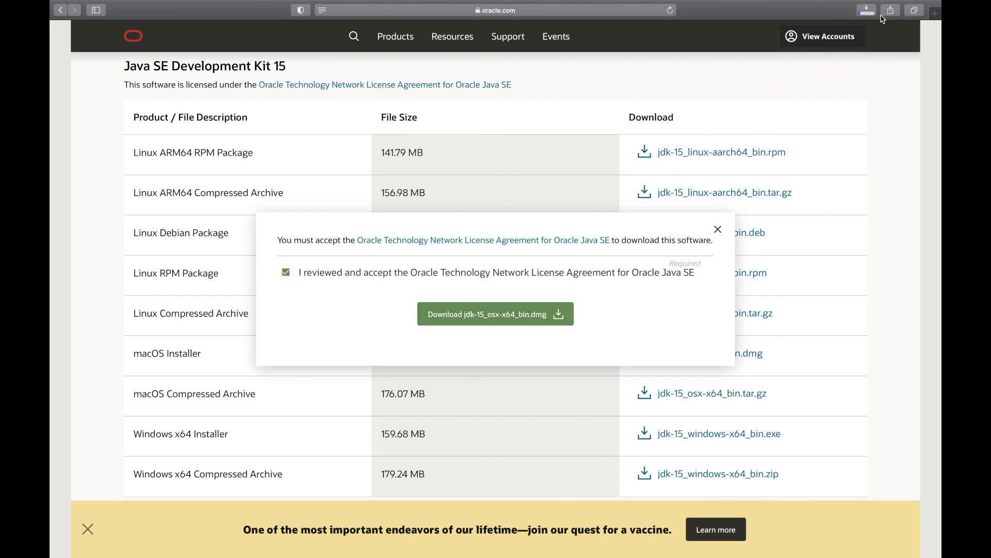
- Open the downloaded JDK 15 disk image, skipping verification, and open its volume
left_click(867, 10)
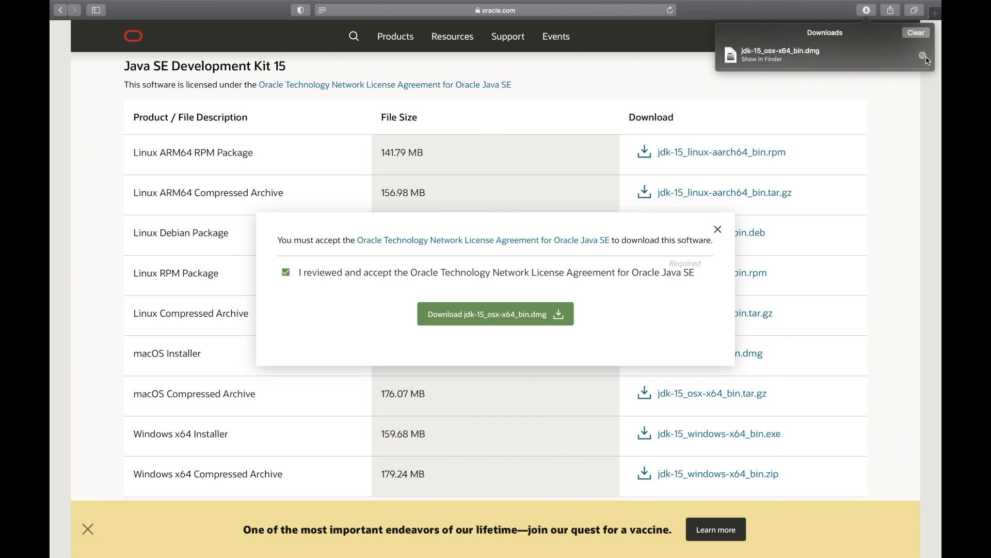
left_click(923, 54)
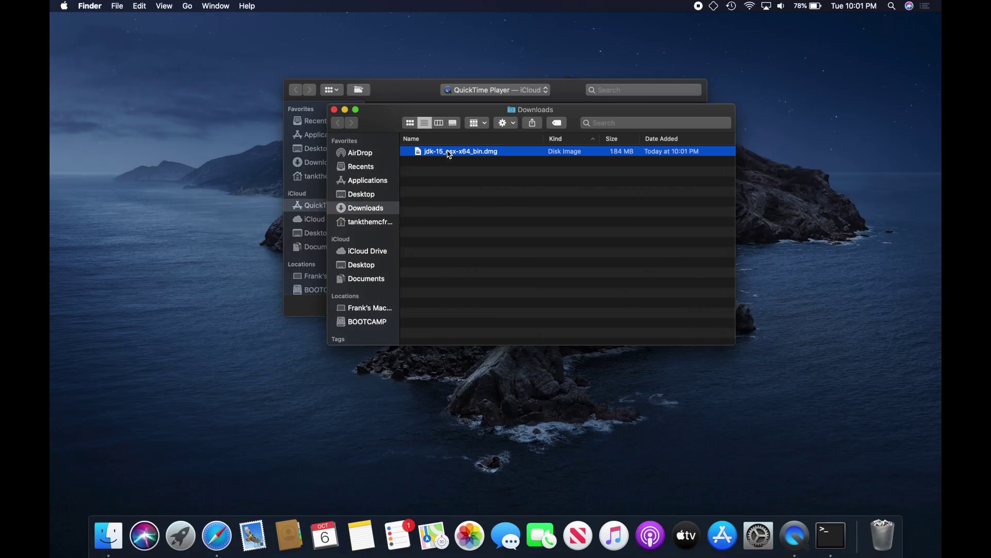
double_click(449, 155)
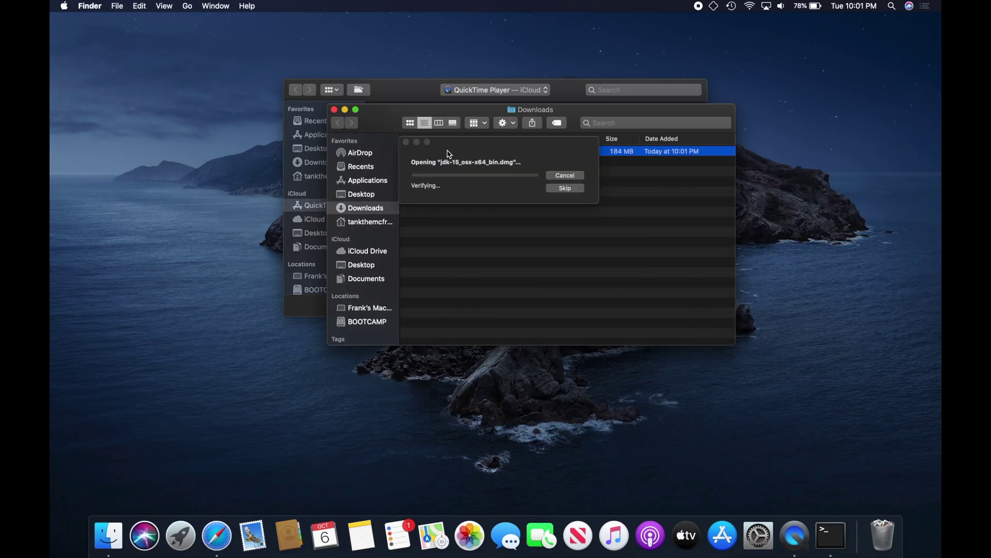
left_click(559, 189)
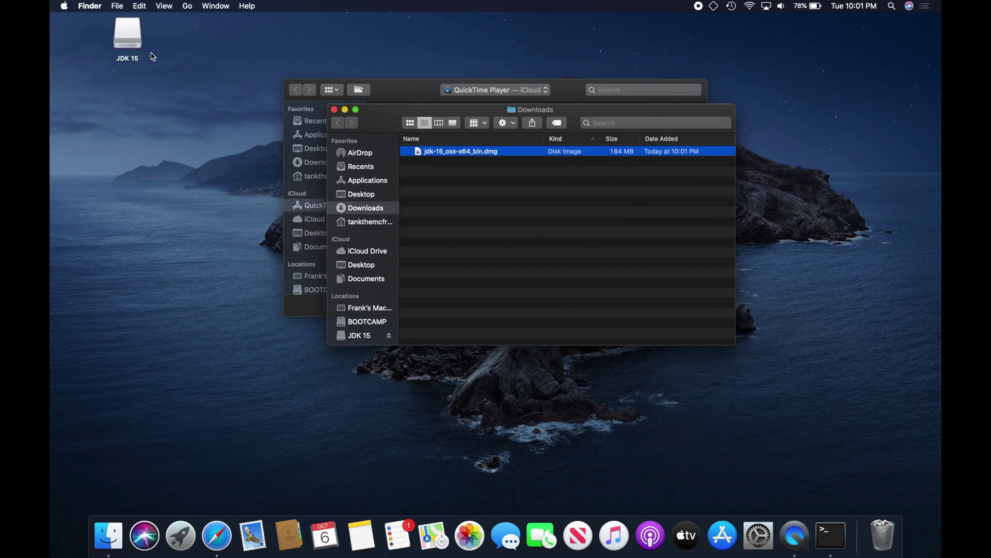
left_click(382, 145)
- Install JDK 15.pkg with password authorization, then close the installer
double_click(383, 144)
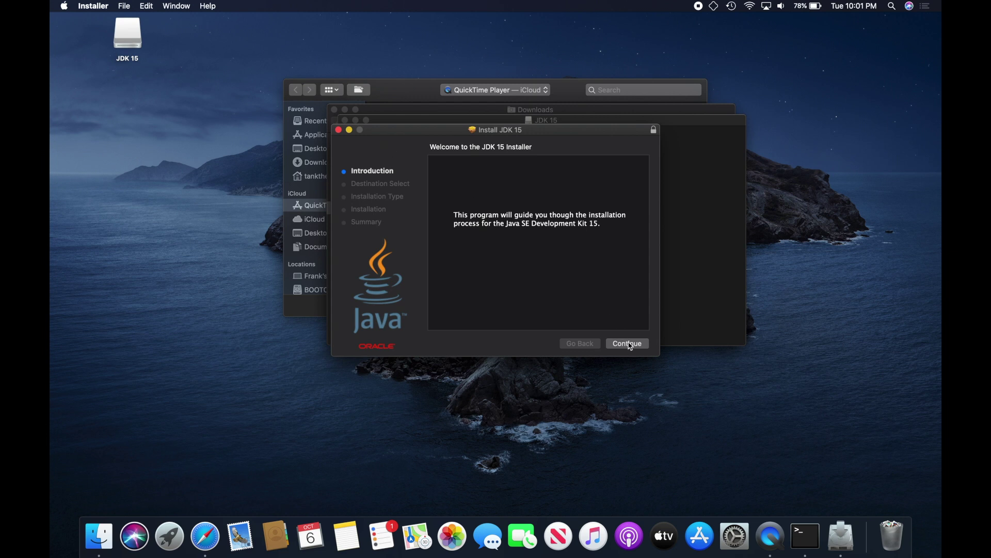
left_click(629, 343)
left_click(629, 344)
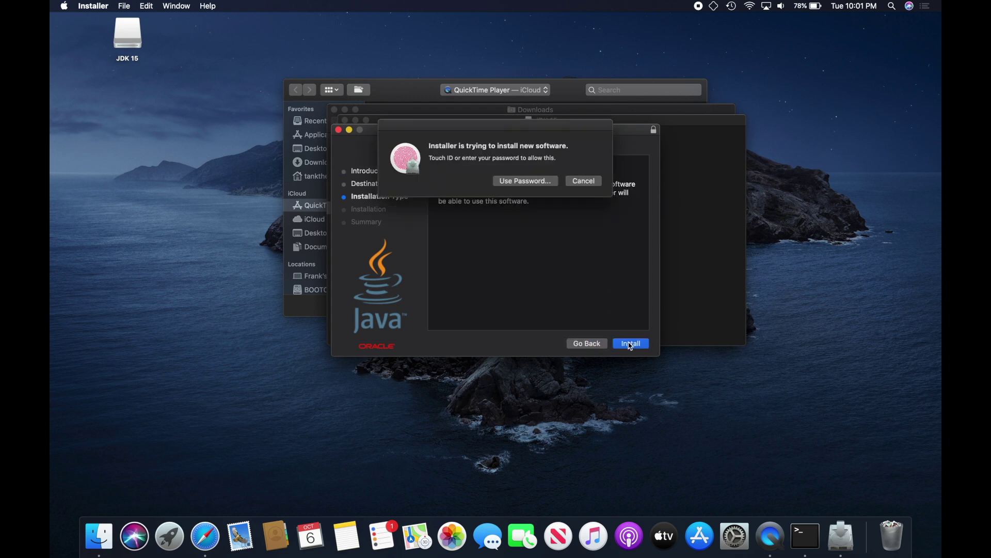
left_click(534, 182)
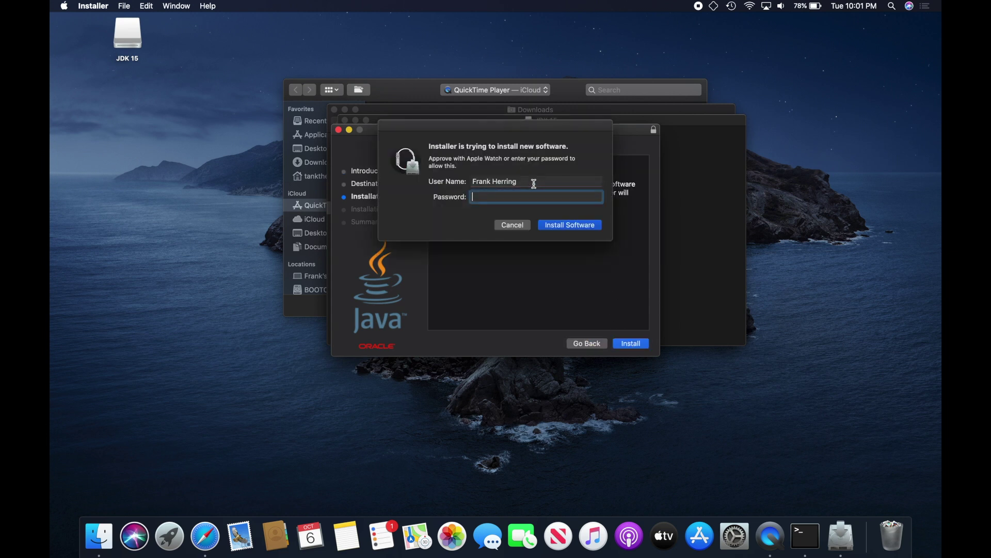
type("••")
key("Return")
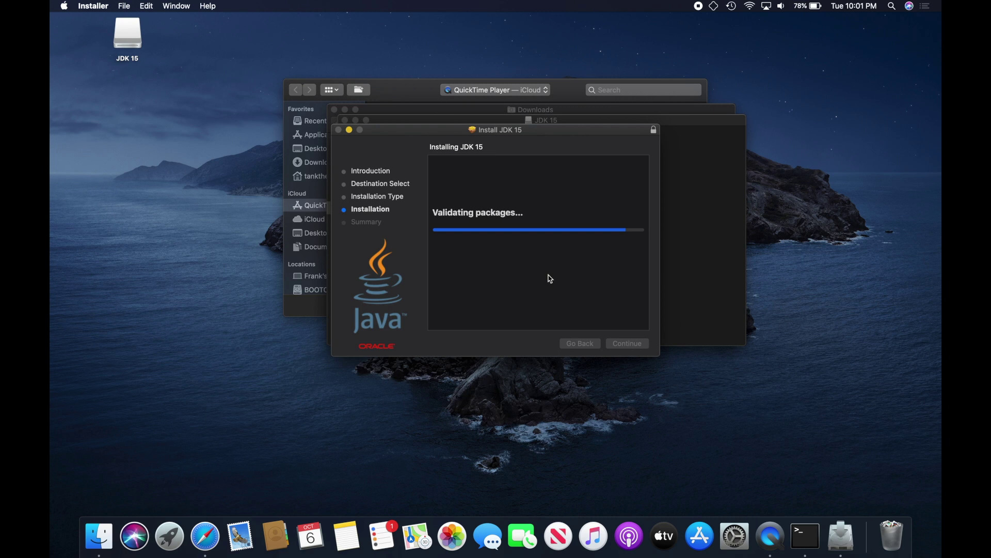
left_click(629, 345)
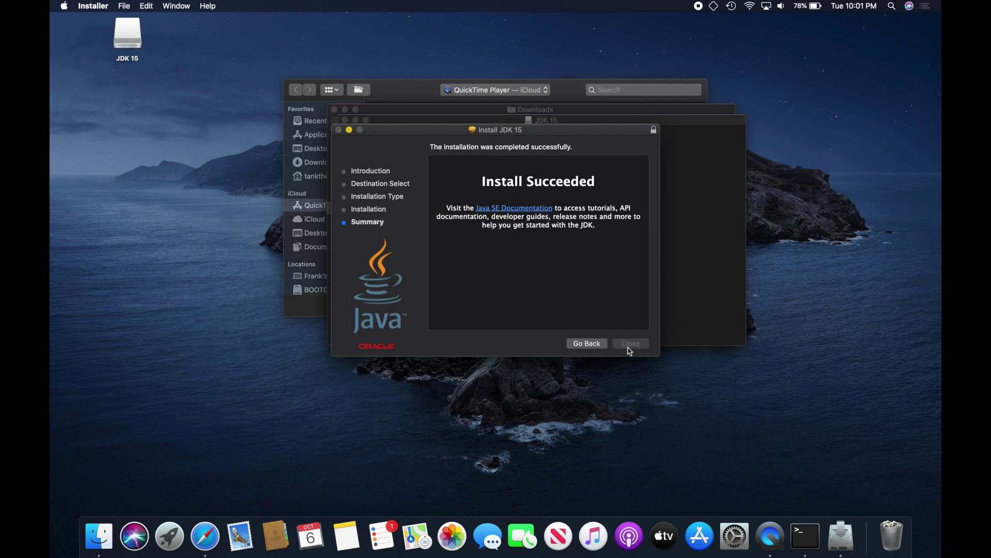
left_click(561, 190)
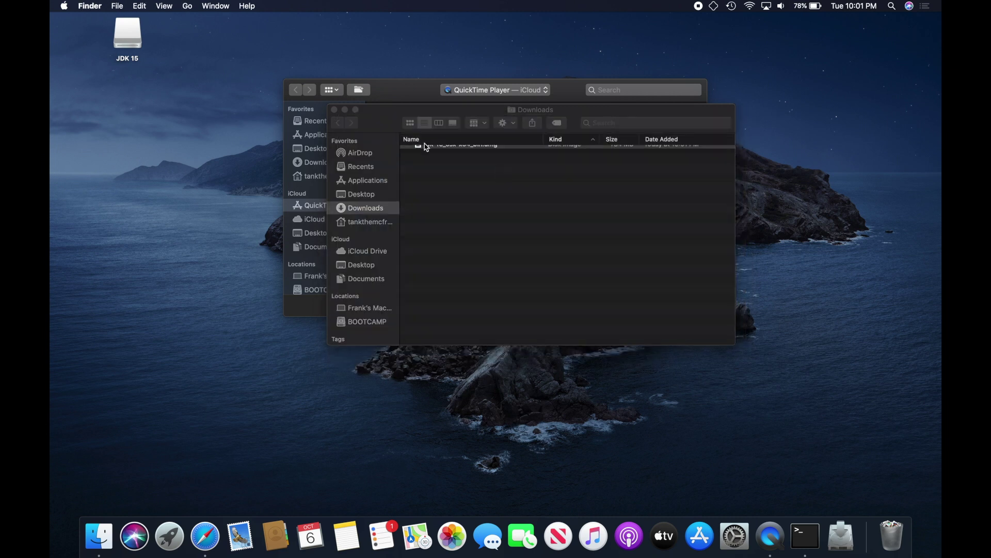
- Close the Downloads window and rerun java -version, which now reports Java 15
left_click(334, 109)
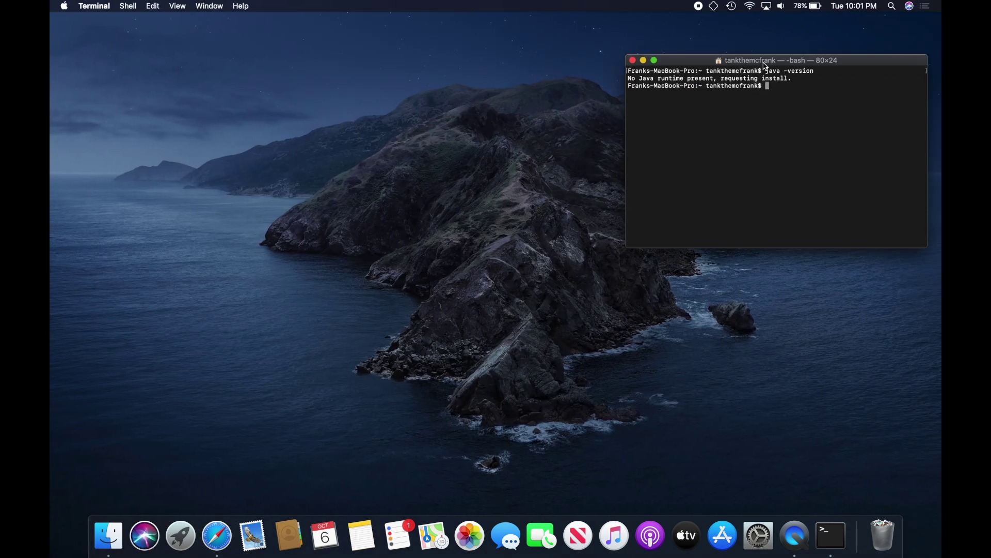
left_click_drag(766, 66, 501, 107)
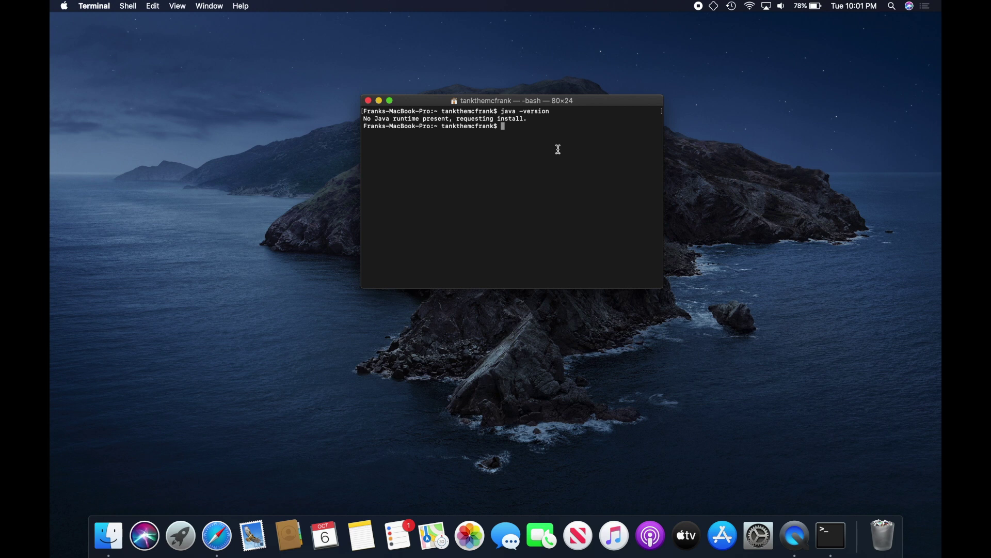
type("java -")
type("version")
key("Return")
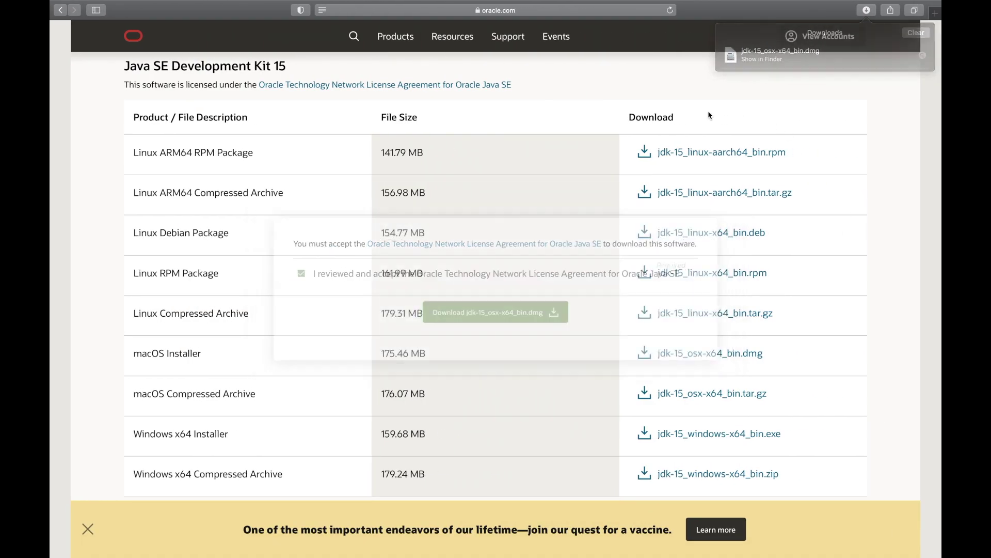
- Download jgrasp206_05.pkg from jgrasp.org's download page in a new tab
key("super+t")
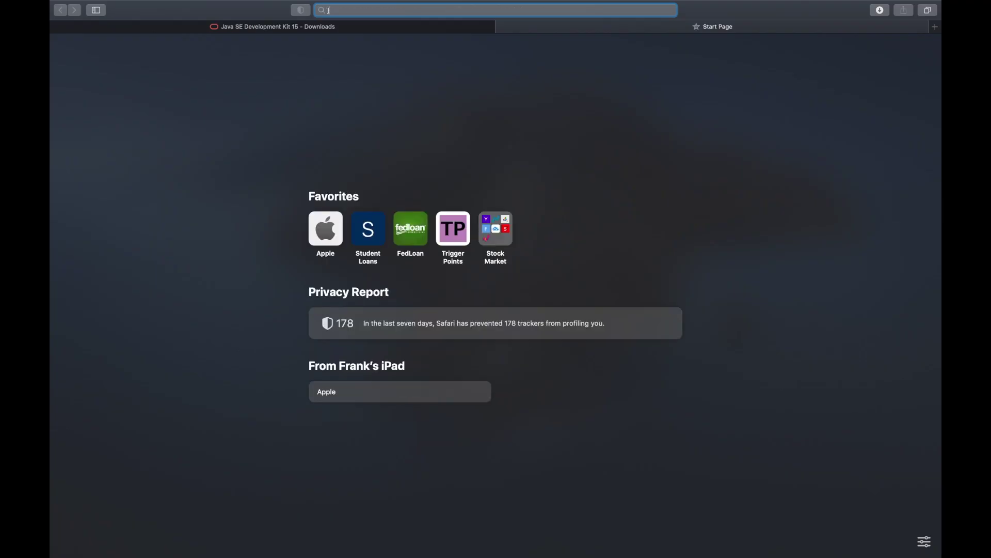
type("jgrasp.org")
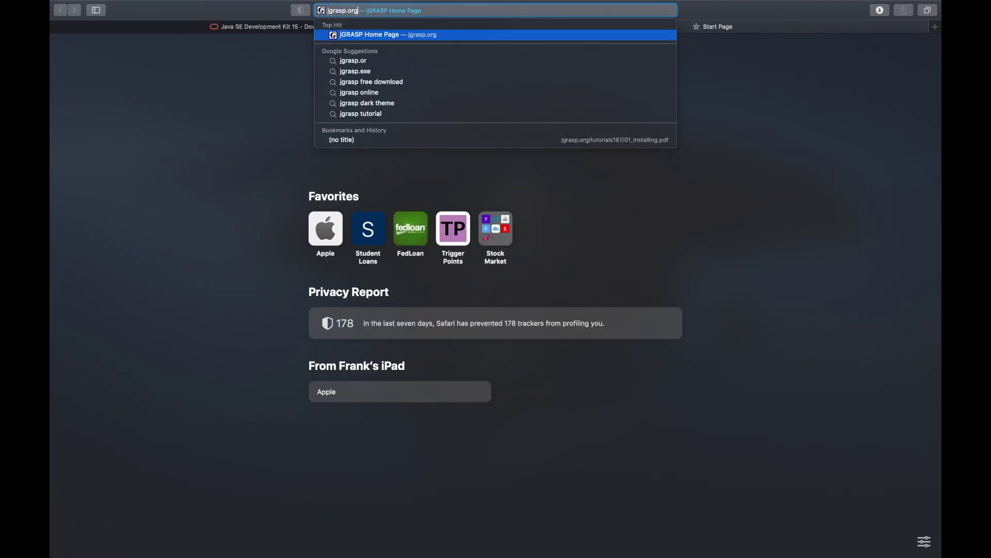
key("Return")
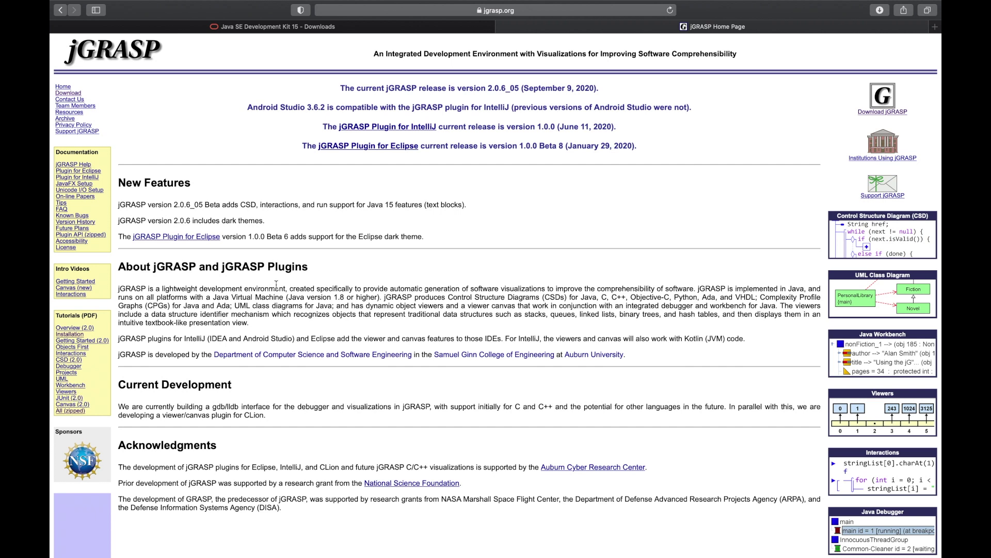
left_click(69, 93)
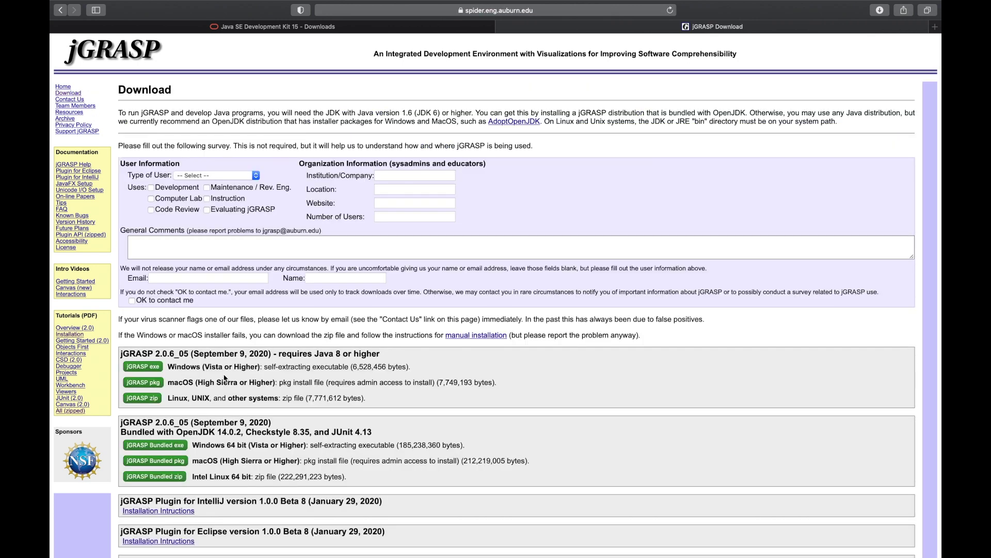
left_click_drag(207, 383, 150, 388)
left_click(152, 388)
left_click(880, 10)
- Install jgrasp206_05.pkg with the standard installation after agreeing to the license
left_click(926, 58)
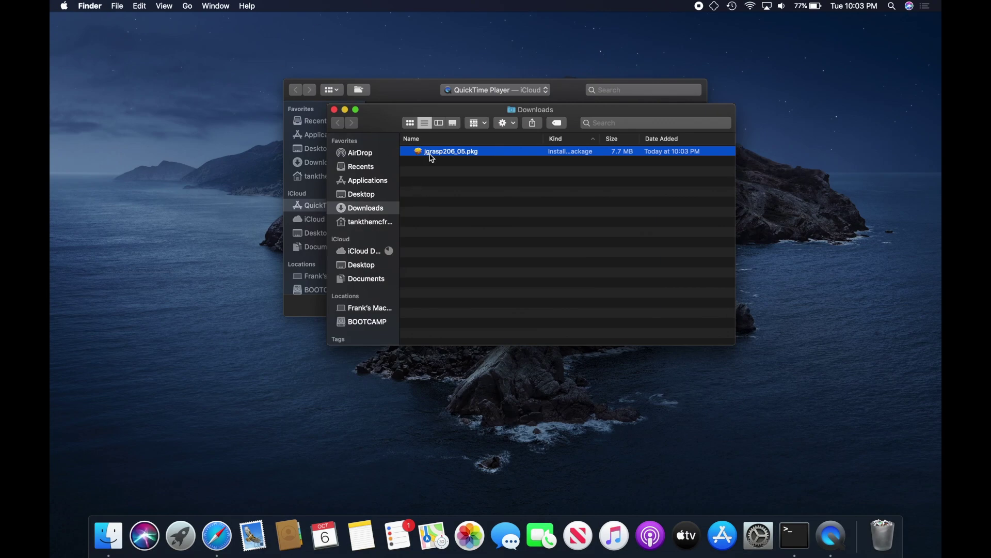
double_click(430, 154)
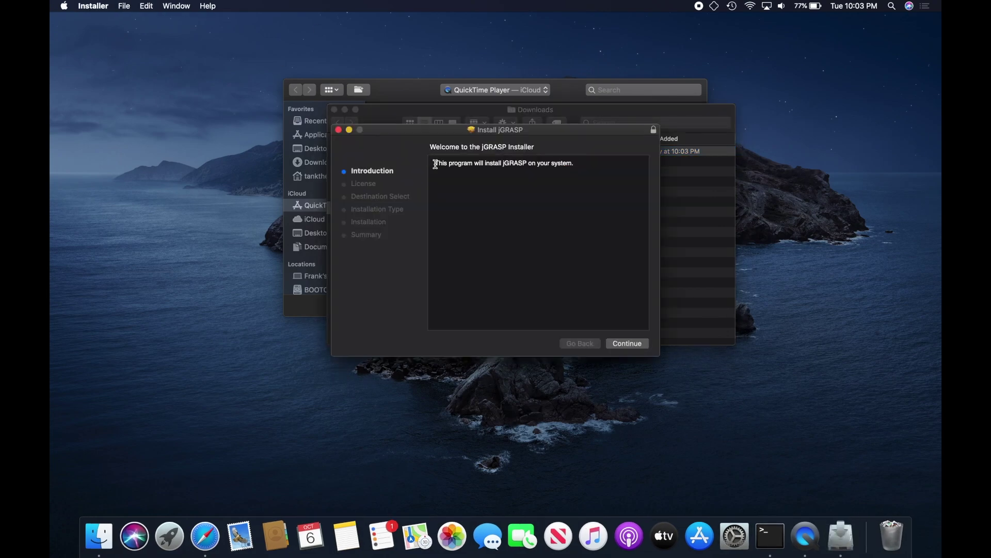
left_click(620, 344)
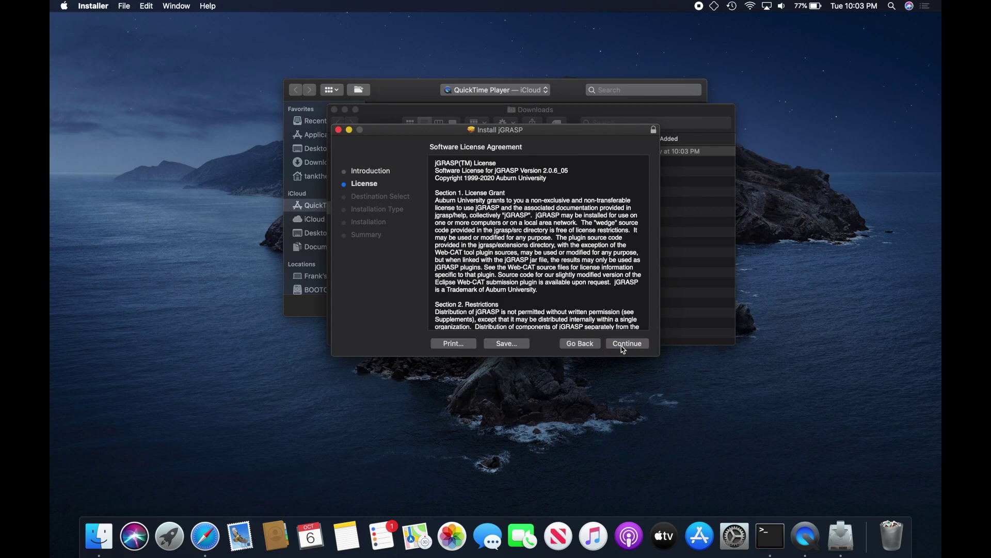
left_click(621, 345)
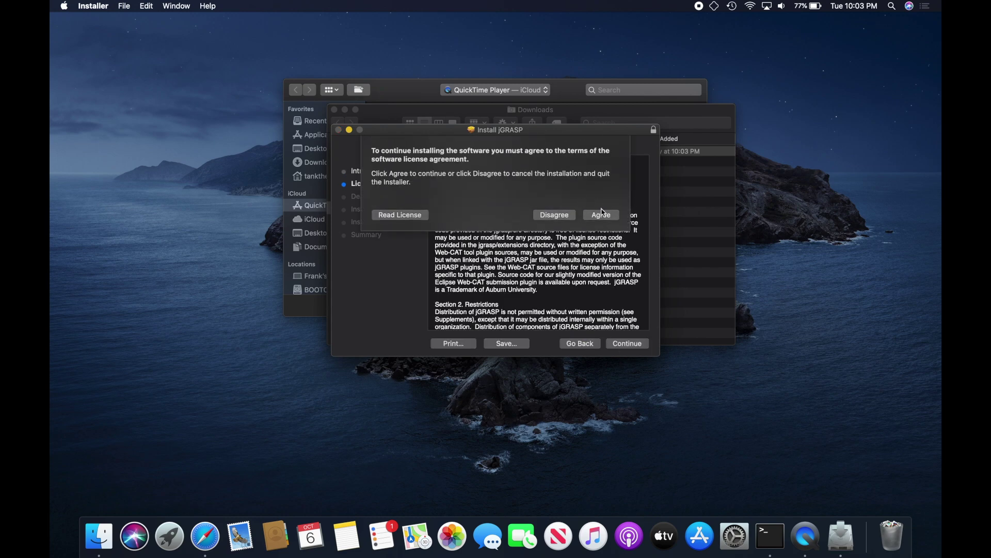
left_click(601, 215)
left_click(629, 344)
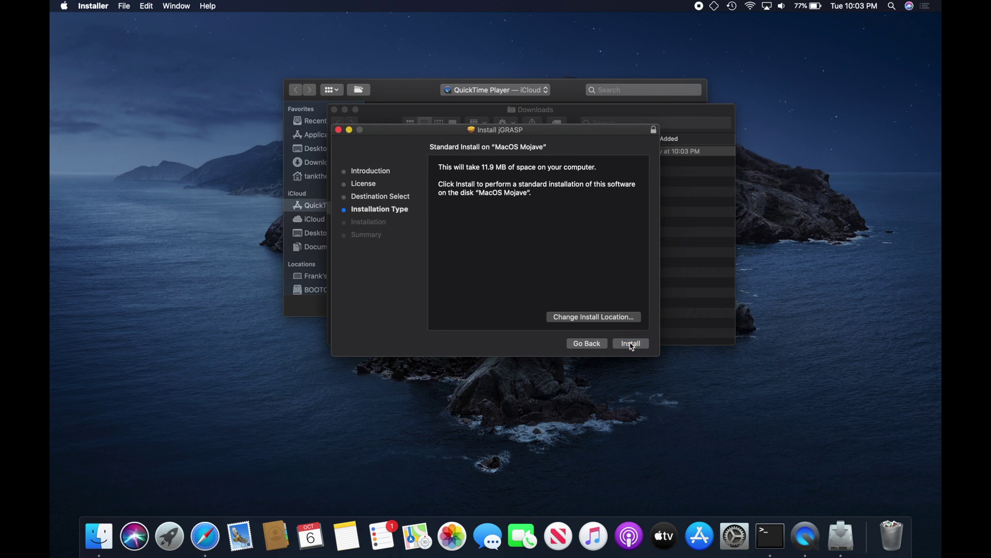
left_click(631, 344)
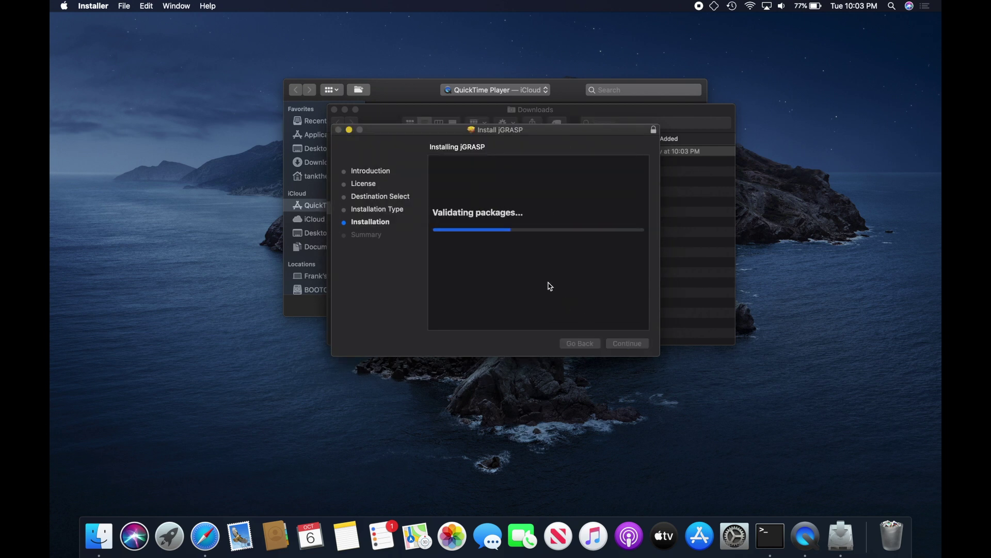
left_click(630, 345)
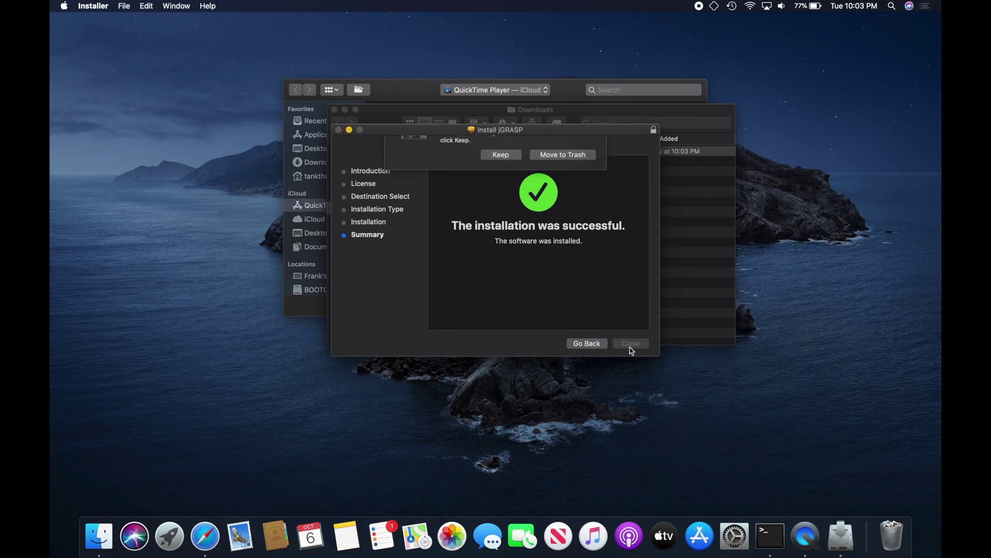
- Keep the package, launch jGRASP from Spotlight, and dismiss its untested-Java warning
key("Return")
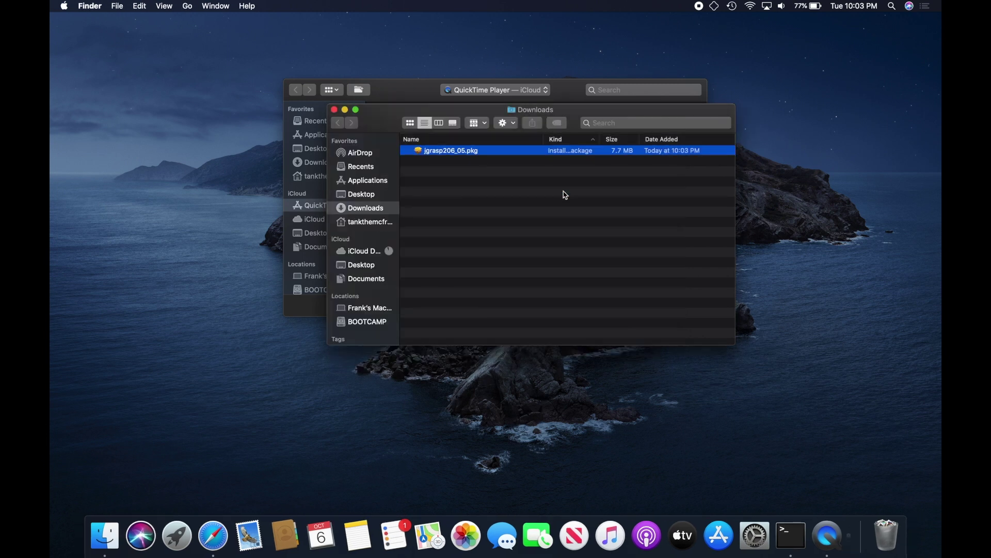
left_click(334, 109)
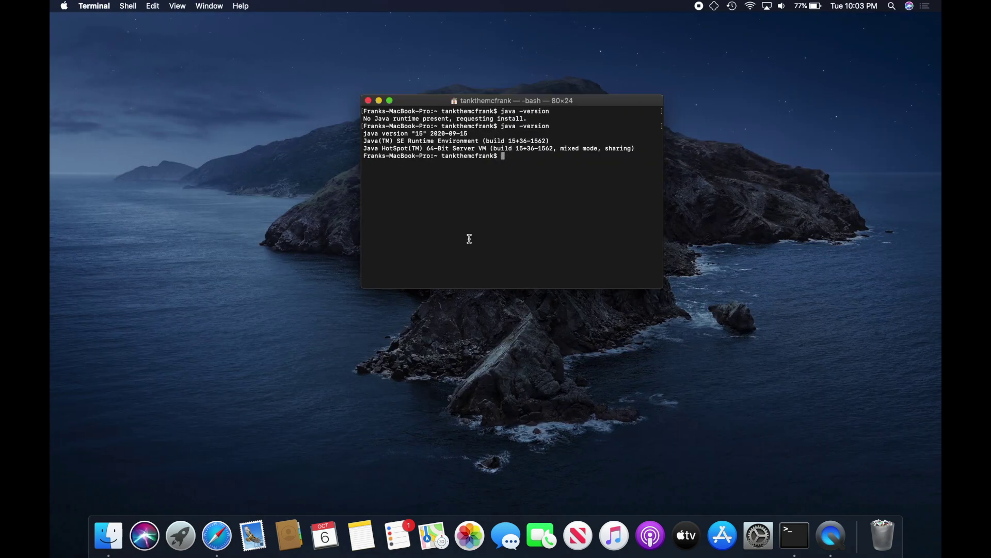
key("super+space")
type("jgrasp")
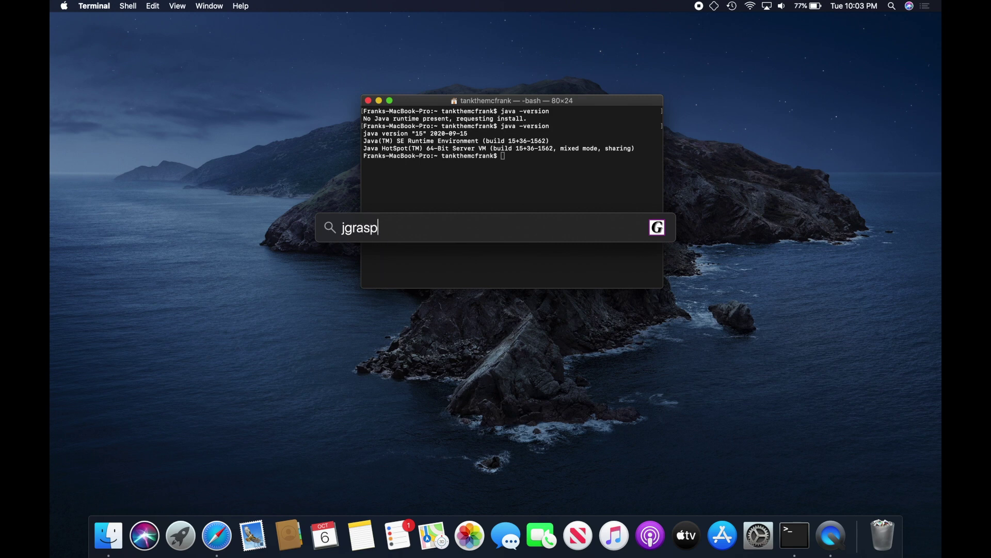
key("Return")
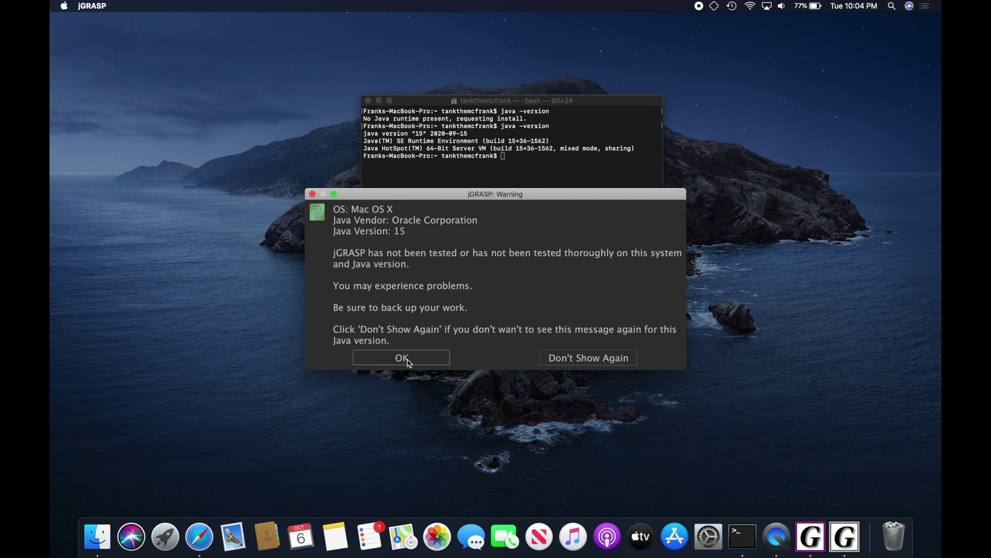
left_click(552, 353)
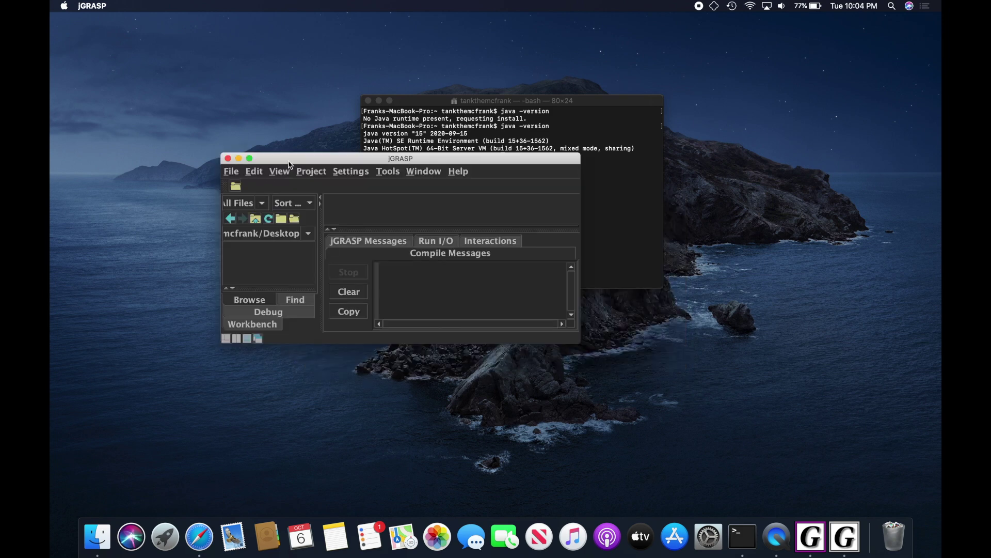
- Maximize jGRASP, enlarge the messages and file panels, and start a new file
left_click_drag(289, 164, 238, 96)
left_click(197, 91)
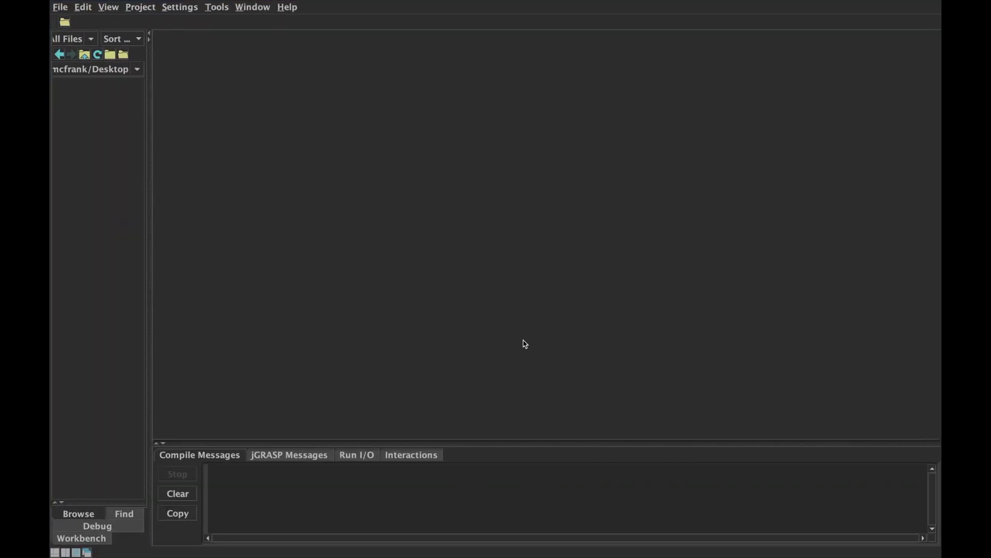
left_click_drag(375, 441, 376, 411)
left_click_drag(148, 210, 205, 211)
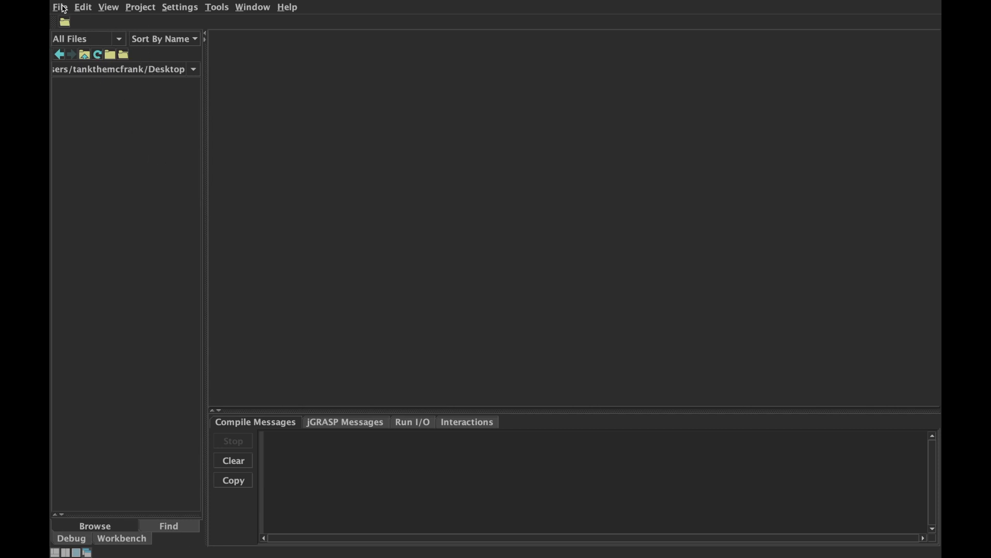
key("ctrl+n")
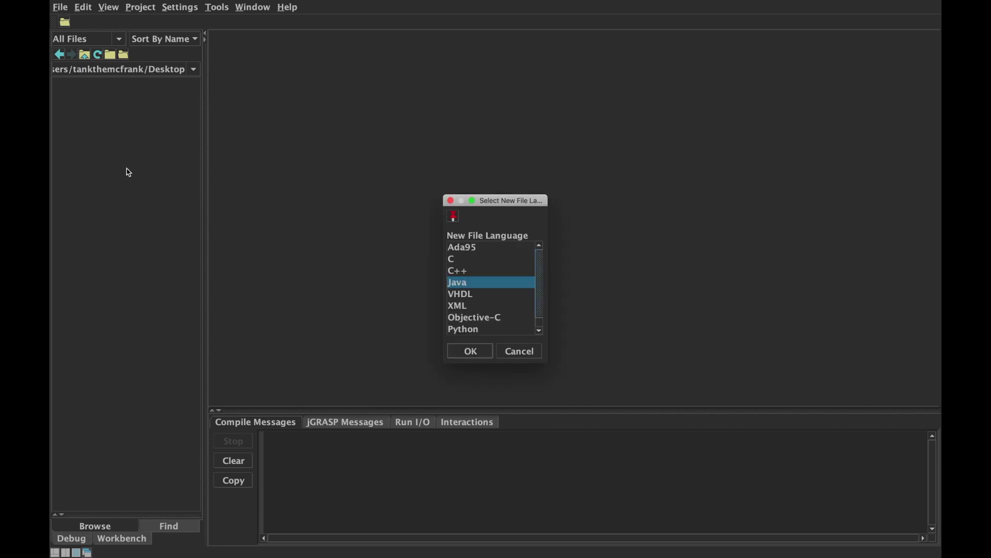
- Choose Java and type a Test class whose main prints "Hello, world!"
left_click(479, 354)
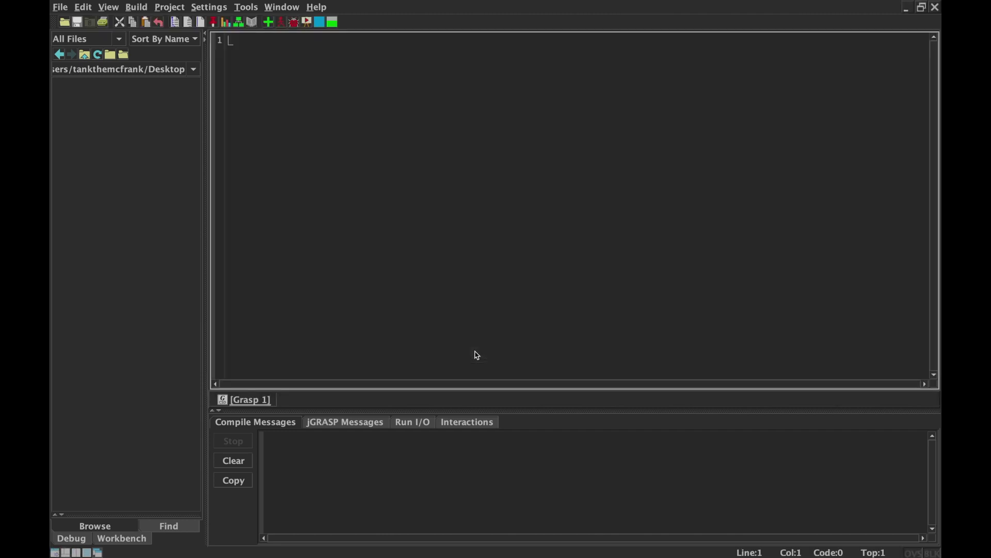
type("publ")
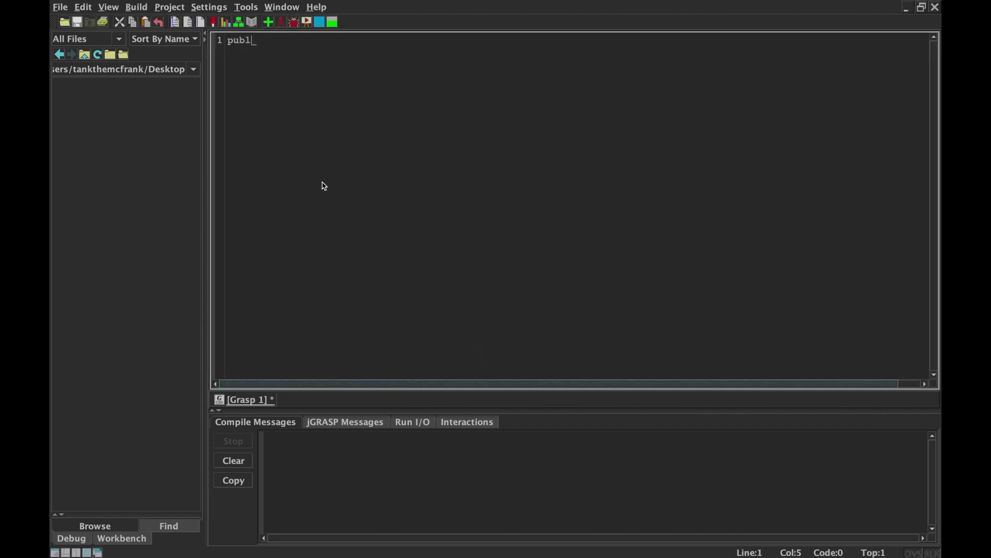
type("ic class Test ")
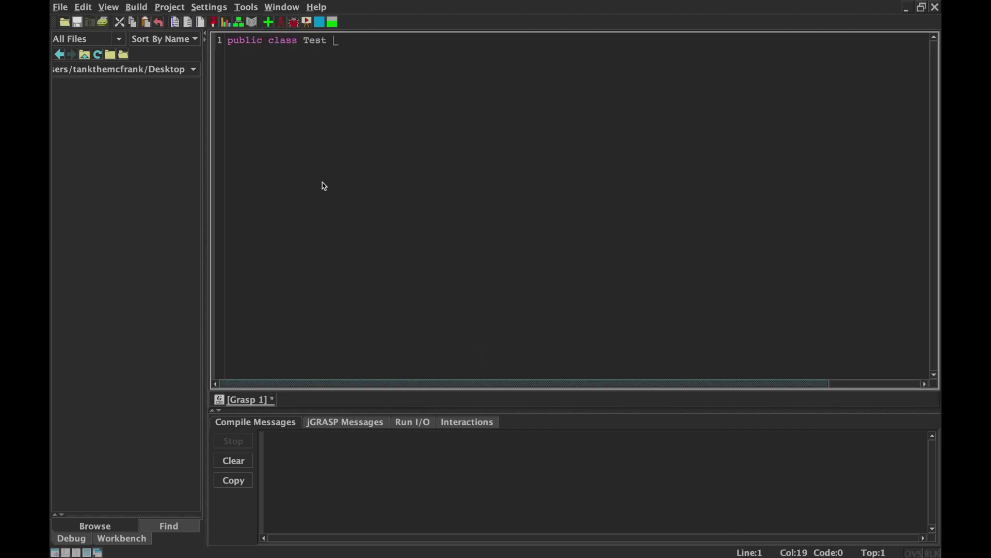
type("{")
key("Return")
key("Return")
type("}")
key("Up")
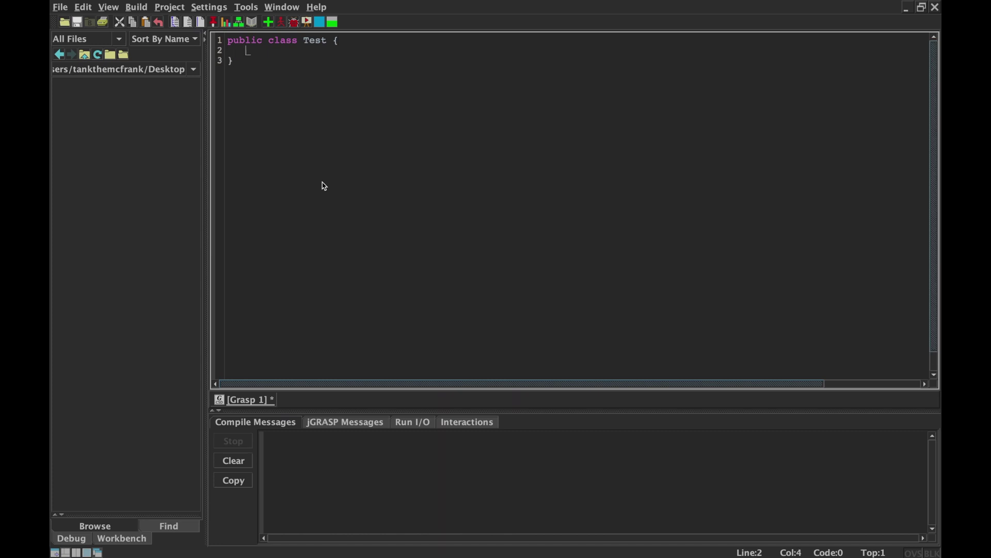
type("public ")
type("static vo")
type("id main (")
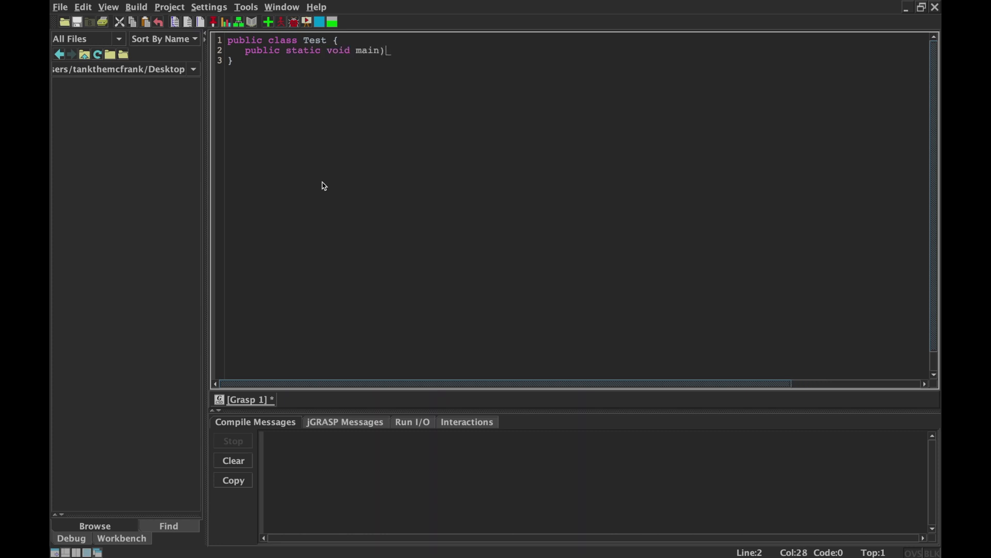
type("S")
type("tring args[]")
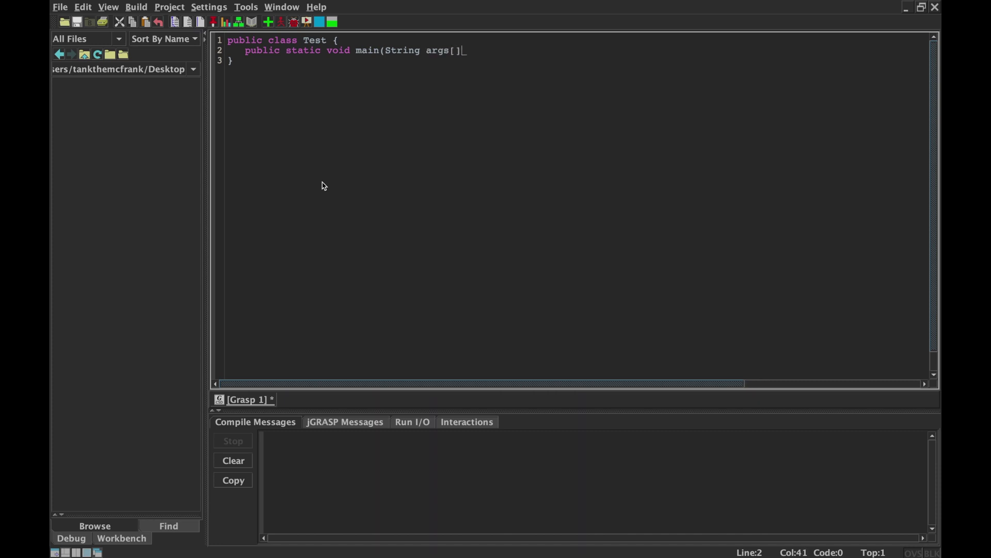
type(") {")
key("Return")
key("Return")
type("}")
key("Up")
type("System.")
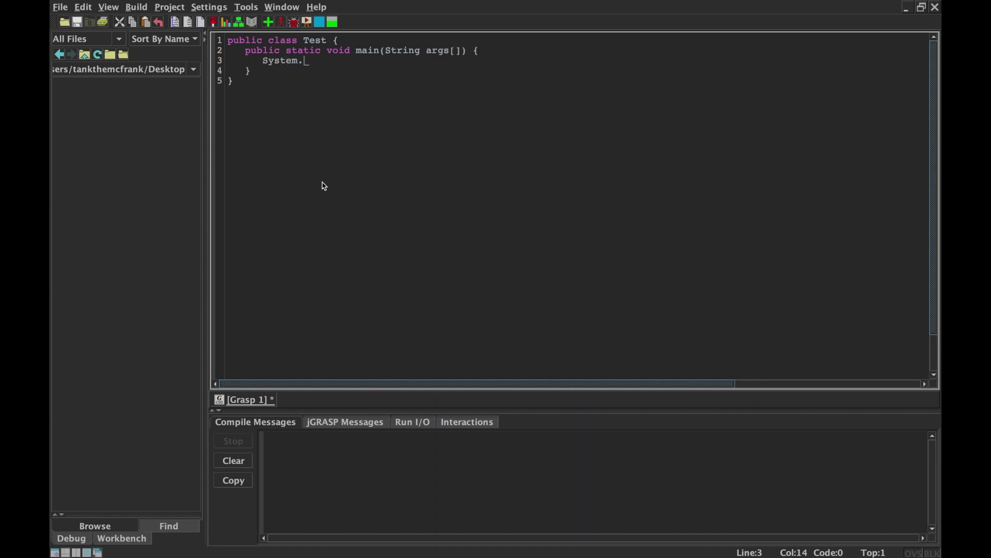
type("out.println")
type("(\"Hello")
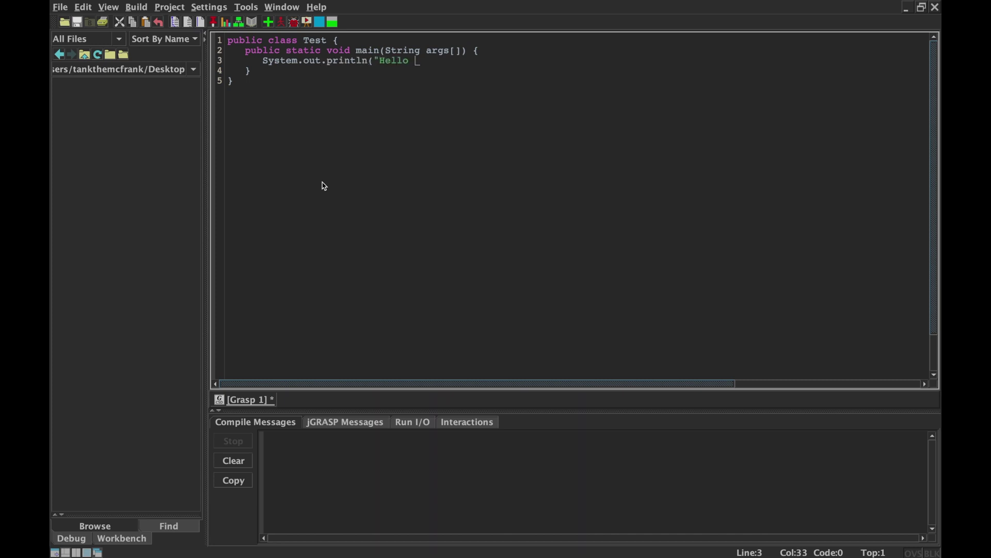
key("BackSpace")
type(", World")
key("BackSpace")
key("BackSpace")
key("BackSpace")
key("BackSpace")
key("BackSpace")
type("world!\"")
type(");")
- Save the program as Test.java on the Desktop, compile it, and run it
left_click(269, 23)
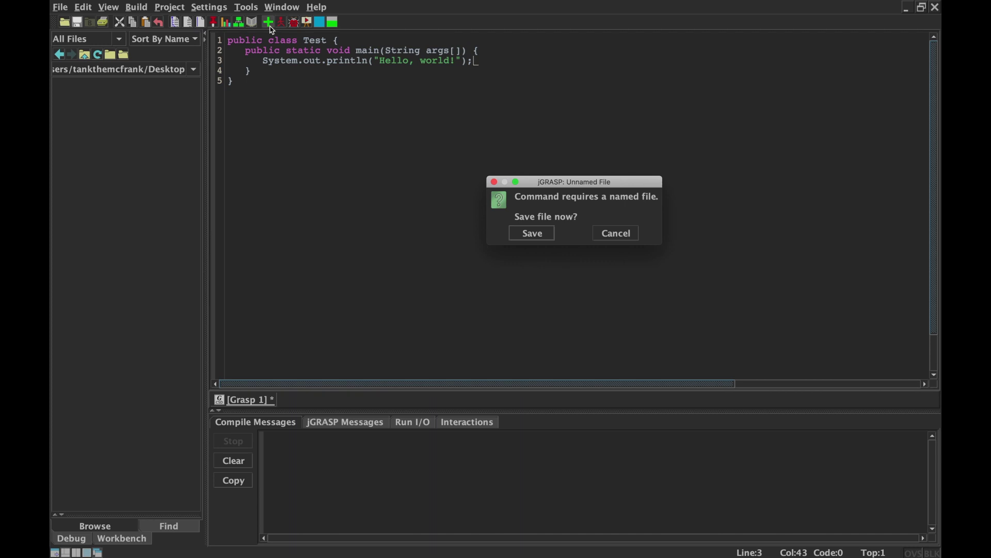
left_click(547, 229)
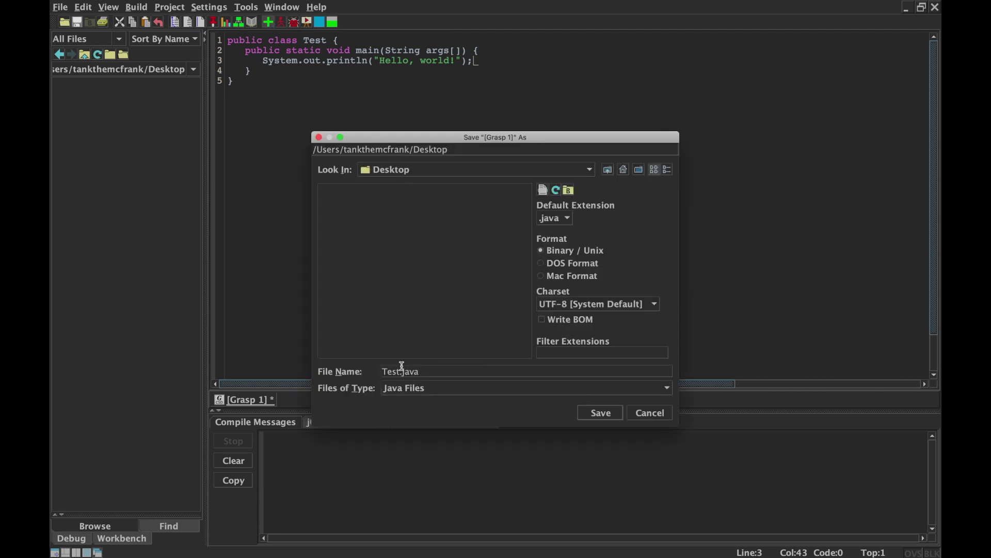
left_click_drag(387, 371, 419, 370)
left_click(420, 371)
left_click(594, 412)
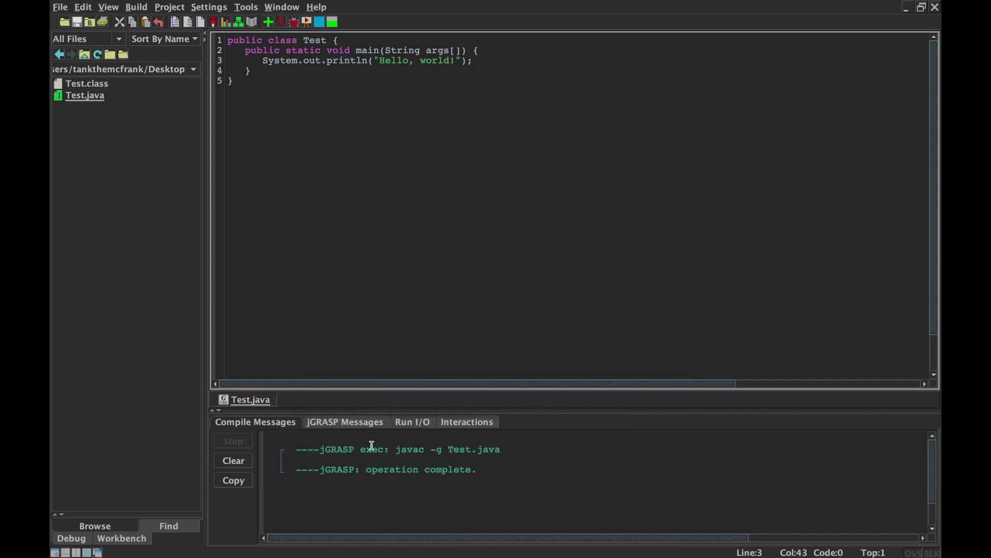
left_click(282, 22)
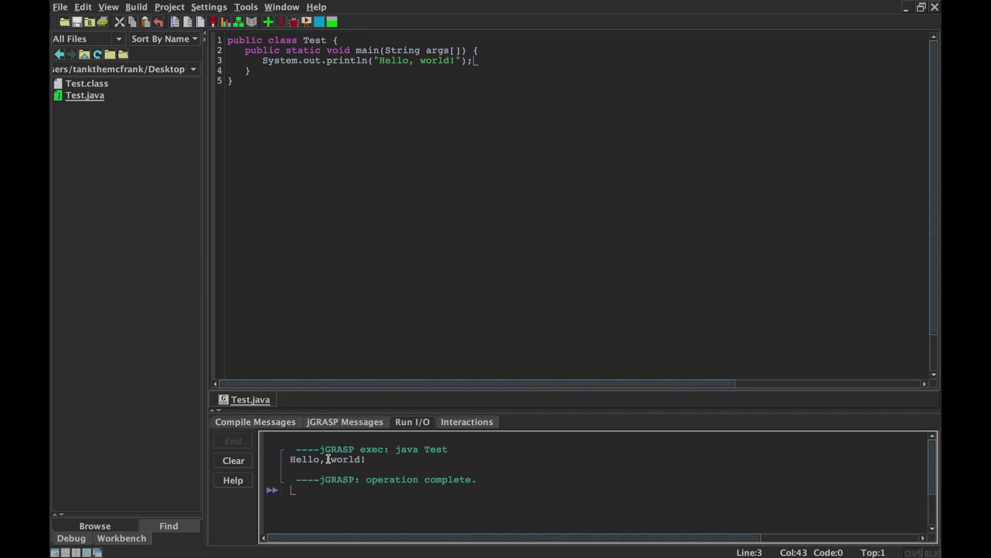